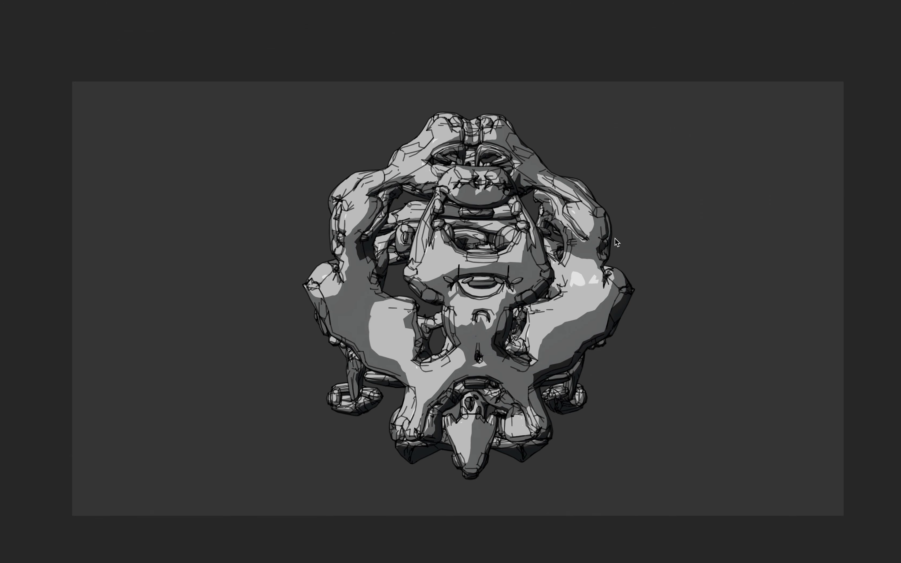
Leave the full-screen viewport, enlarge the node editor and hide its sidebar so the whole node tree fits
key("ctrl+alt+space")
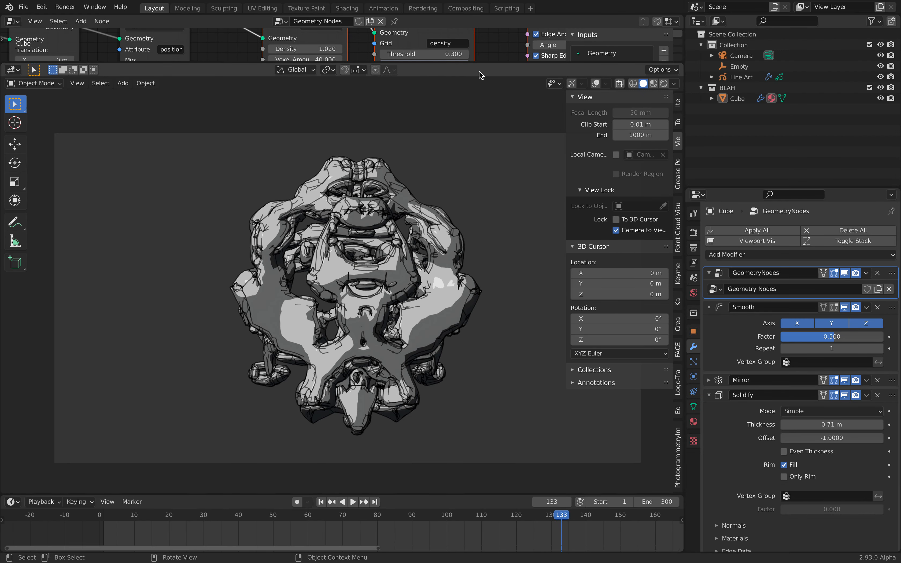
left_click_drag(481, 63, 485, 156)
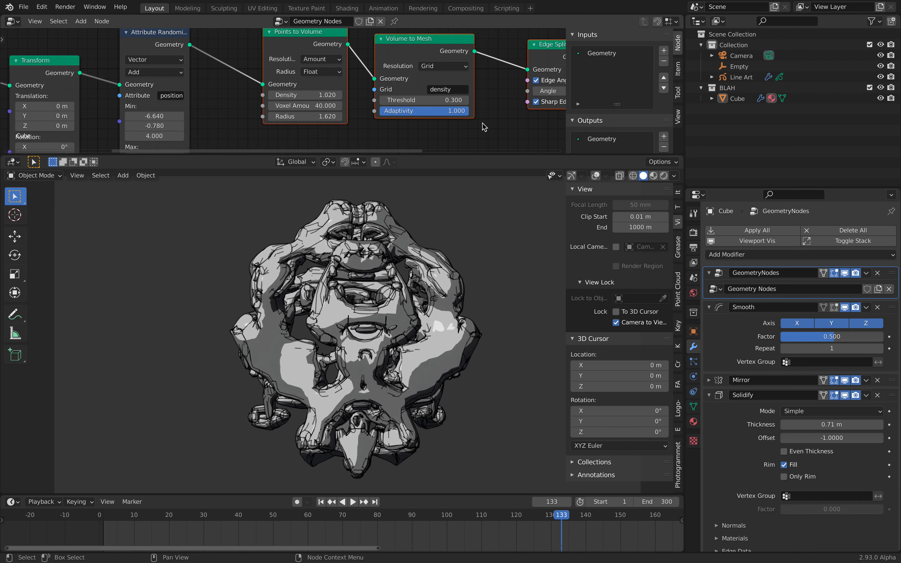
scroll(484, 128, "down", 6)
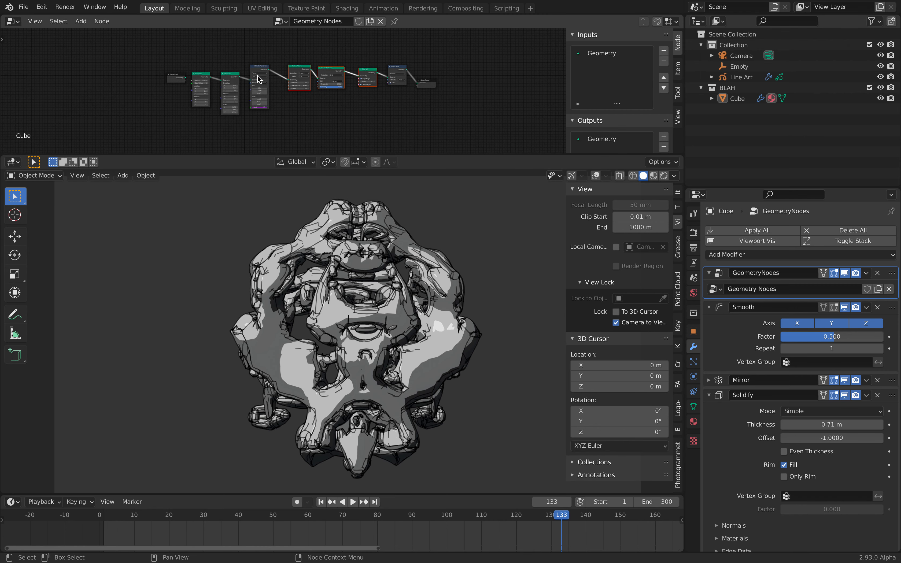
left_click_drag(566, 64, 674, 64)
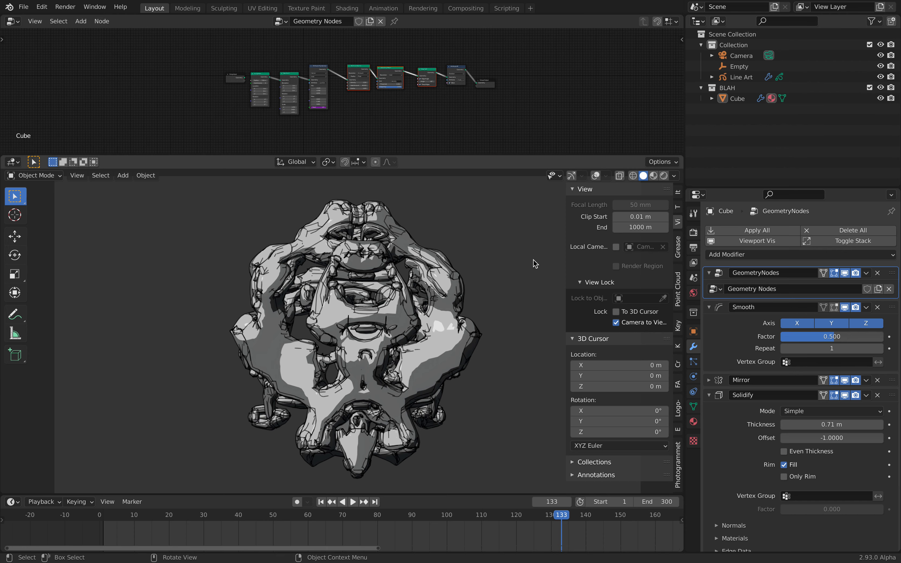
Turn off the Camera to View lock, inspect the model from other angles, and return to the active camera view
left_click(616, 322)
mouse_move(521, 320)
middle_mouse_down()
mouse_move(385, 316)
mouse_move(455, 315)
middle_mouse_up()
scroll(447, 313, "up", 4)
mouse_move(387, 298)
middle_mouse_down()
mouse_move(423, 292)
mouse_move(384, 284)
middle_mouse_up()
scroll(424, 294, "down", 3)
mouse_move(439, 289)
middle_mouse_down()
mouse_move(213, 271)
mouse_move(262, 291)
mouse_move(305, 280)
mouse_move(231, 257)
middle_mouse_up()
left_click(77, 175)
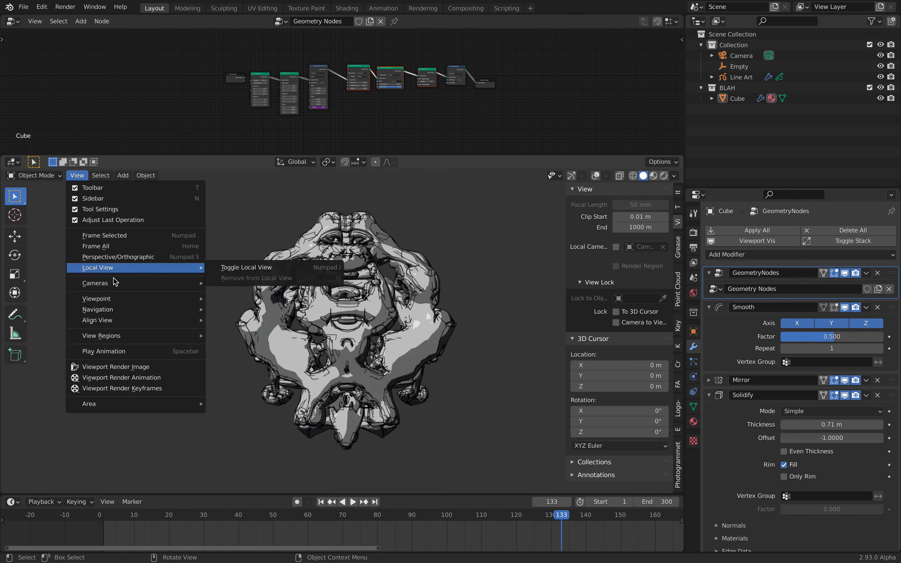
mouse_move(113, 284)
left_click(225, 296)
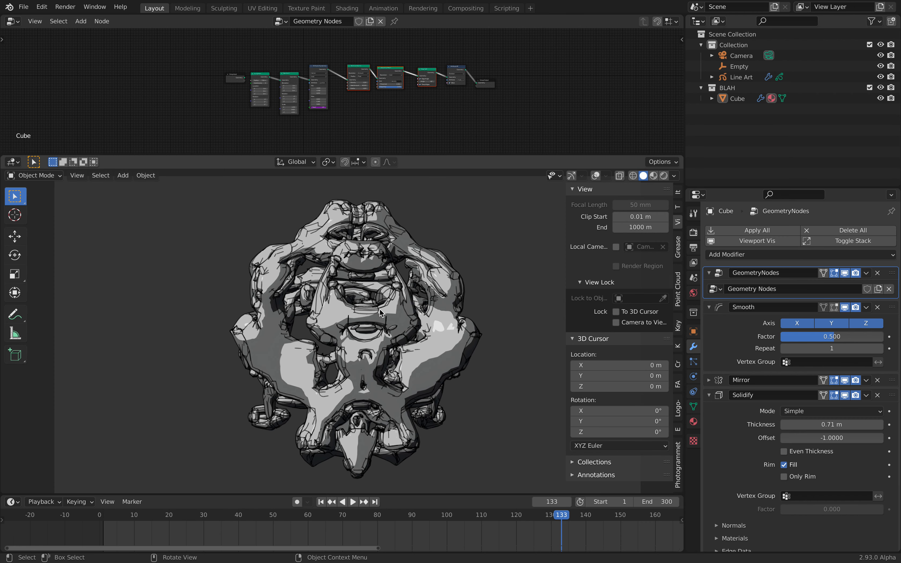
scroll(383, 301, "up", 1)
scroll(382, 214, "down", 2)
scroll(382, 229, "up", 1)
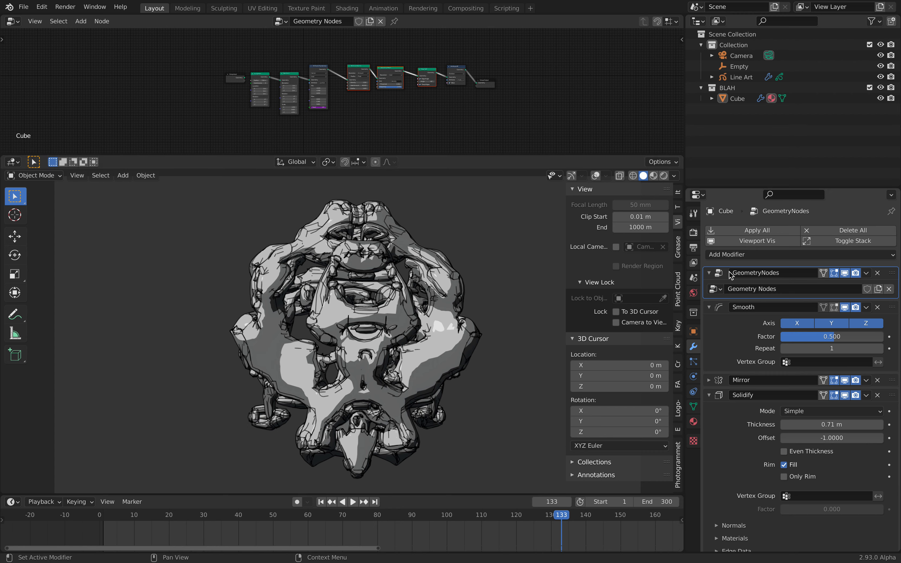
Collapse the Smooth and Solidify modifiers and give the node editor more height
left_click(709, 306)
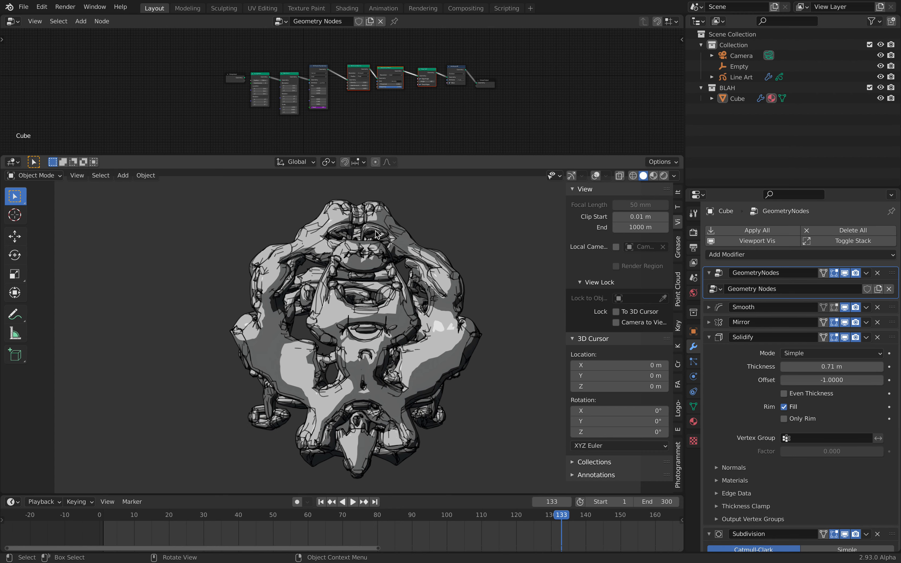
left_click(709, 337)
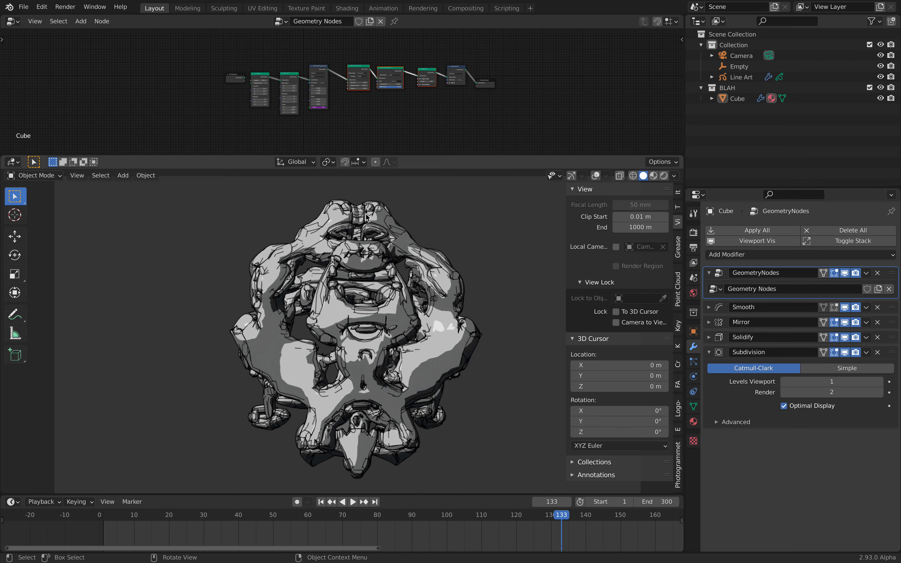
left_click_drag(520, 152, 520, 220)
scroll(488, 153, "up", 4)
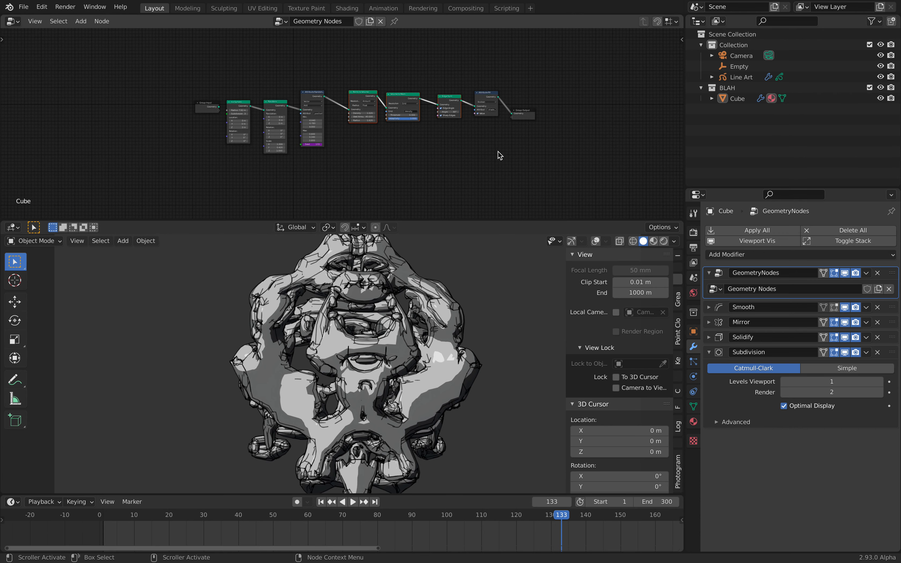
scroll(579, 116, "down", 3)
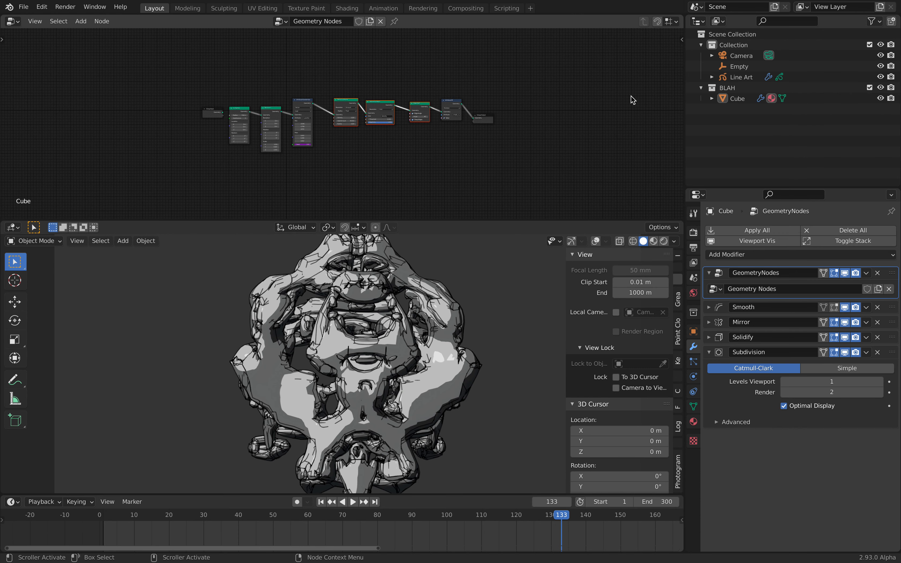
Select the Cube object and move the Group Input and Ico Sphere nodes up, apart from the rest of its node chain
left_click(730, 99)
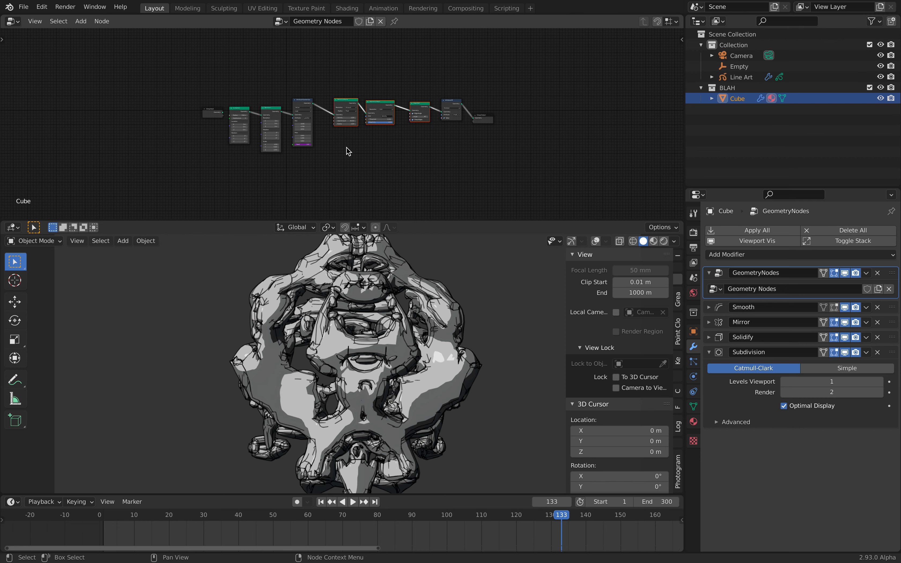
scroll(372, 147, "up", 5)
left_click_drag(403, 139, 410, 55)
middle_click_drag(448, 77, 399, 142)
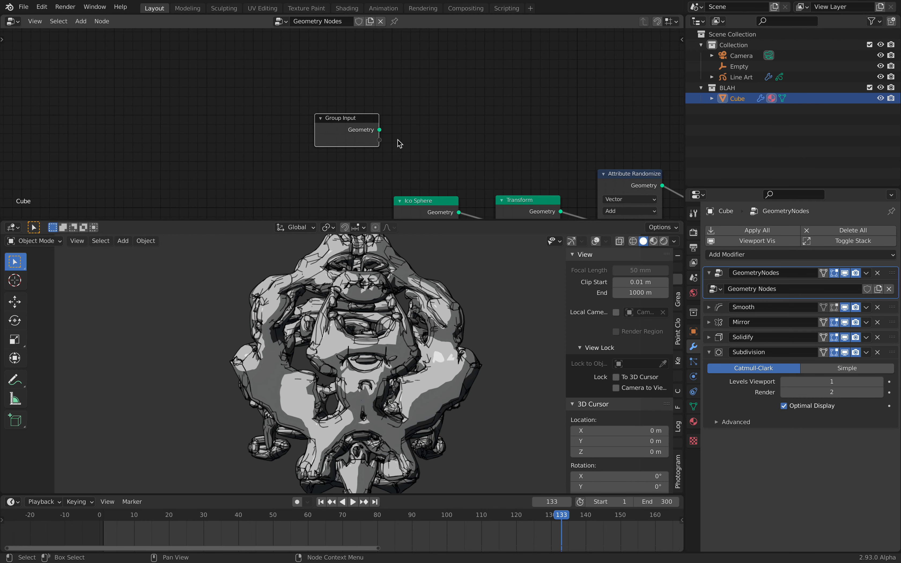
scroll(376, 120, "up", 4)
left_click_drag(337, 116, 252, 111)
scroll(225, 116, "down", 4)
middle_click_drag(374, 175, 244, 87)
left_click_drag(298, 112, 277, 73)
middle_click_drag(322, 75, 254, 61)
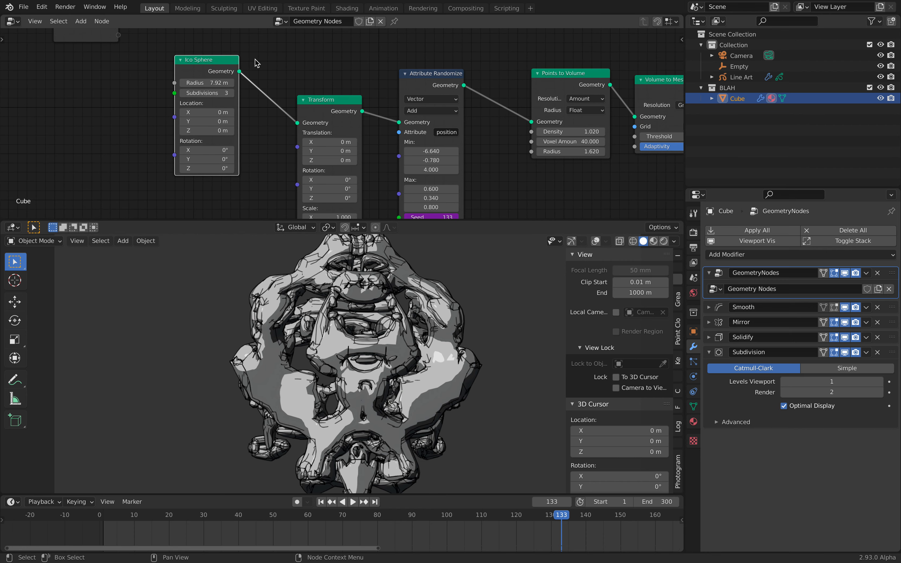
Try 2 subdivisions on the Ico Sphere node, and undo that change
scroll(244, 62, "down", 3)
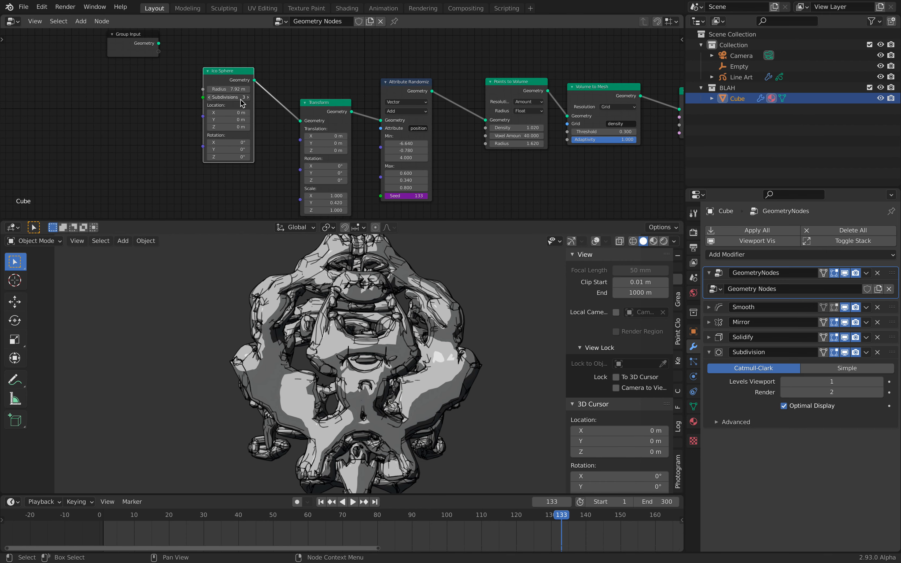
left_click(209, 97)
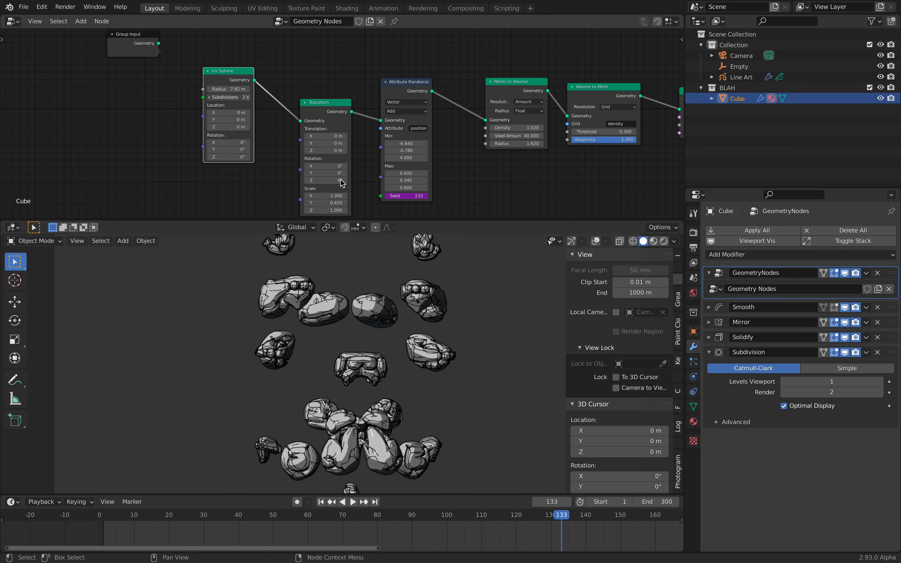
key("ctrl+z")
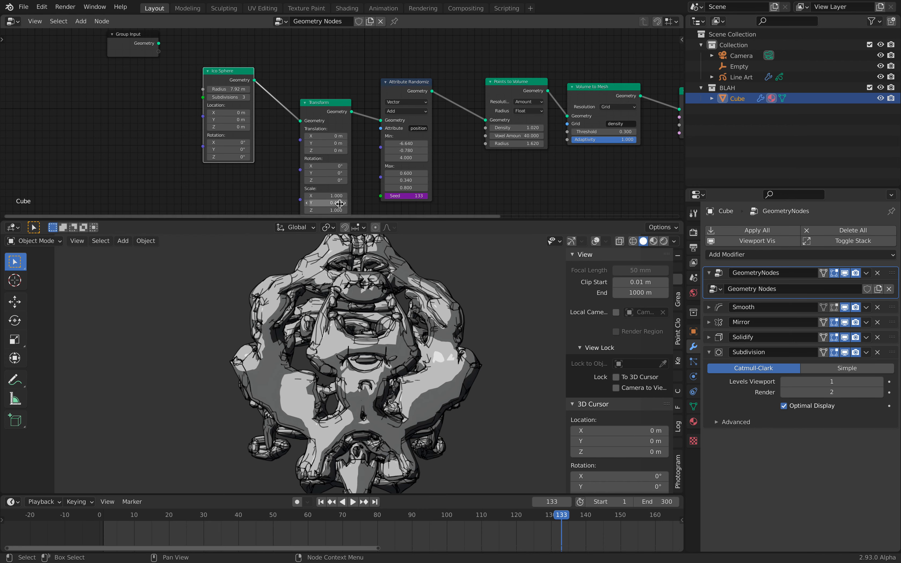
Move the Attribute Randomize and Points to Volume nodes slightly higher in the node tree
middle_click_drag(323, 124, 267, 121)
left_click_drag(339, 88, 347, 78)
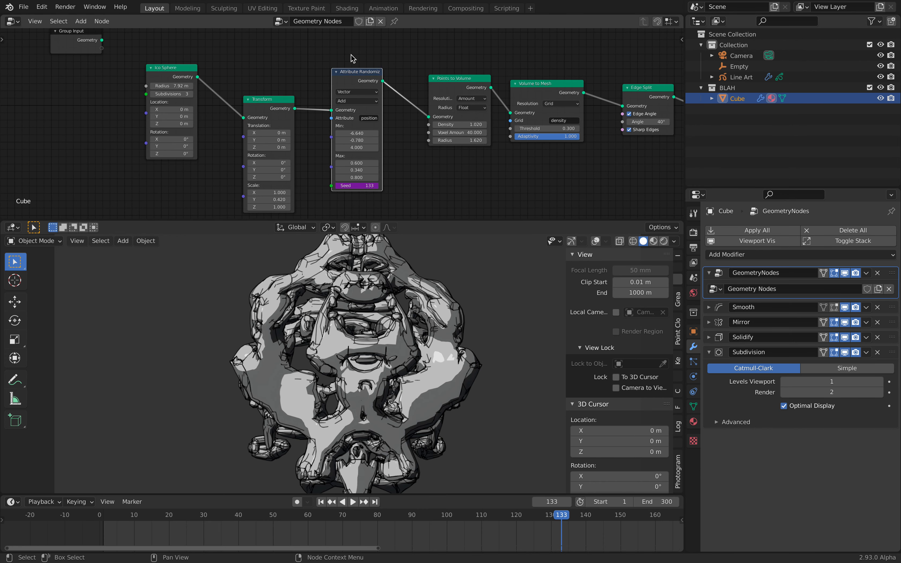
middle_click_drag(390, 109, 225, 116)
left_click_drag(292, 88, 285, 76)
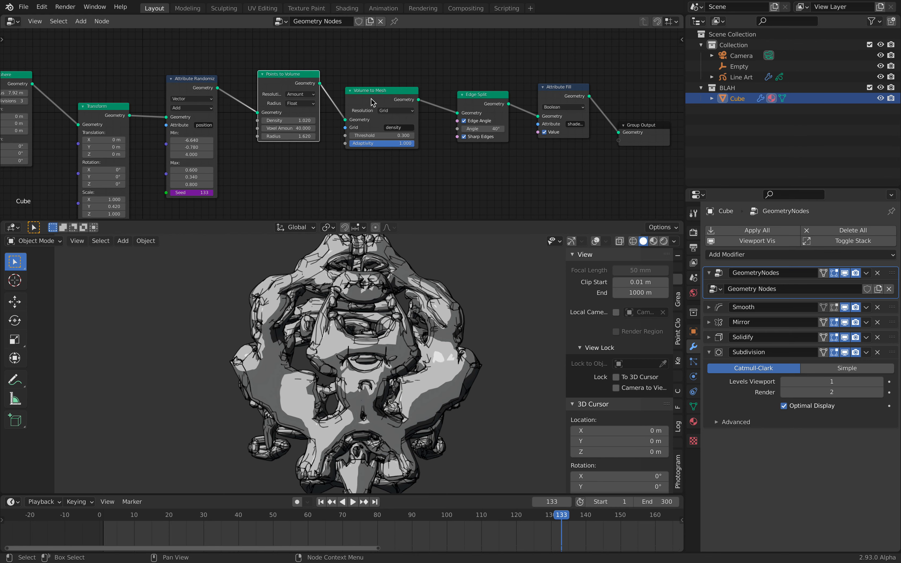
Raise the Volume to Mesh node above its neighbours and move the Edge Split node slightly higher
left_click_drag(370, 96, 379, 65)
middle_click_drag(346, 86, 245, 146)
scroll(226, 110, "up", 2)
left_click_drag(266, 115, 252, 109)
middle_click_drag(298, 132, 290, 82)
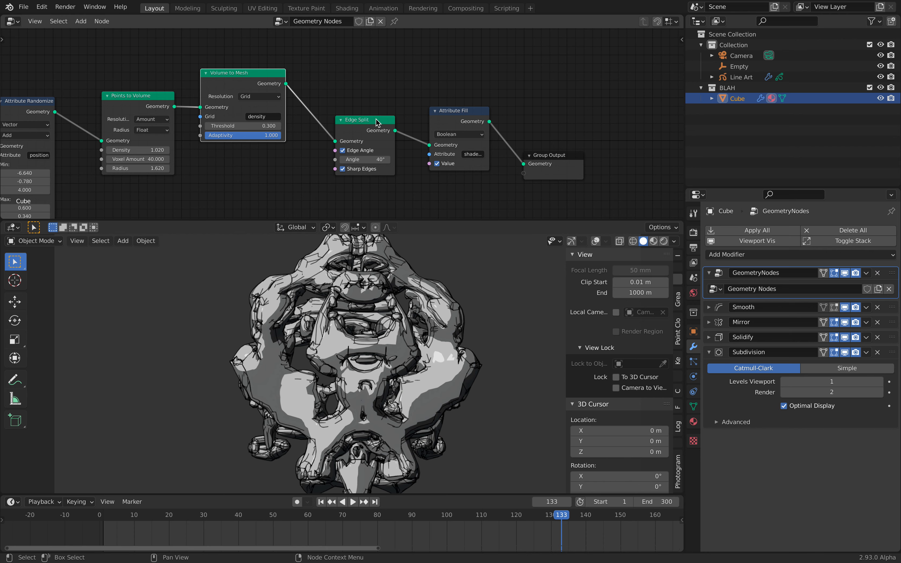
middle_click_drag(345, 97, 350, 108)
left_click_drag(370, 129, 371, 111)
scroll(392, 119, "up", 2)
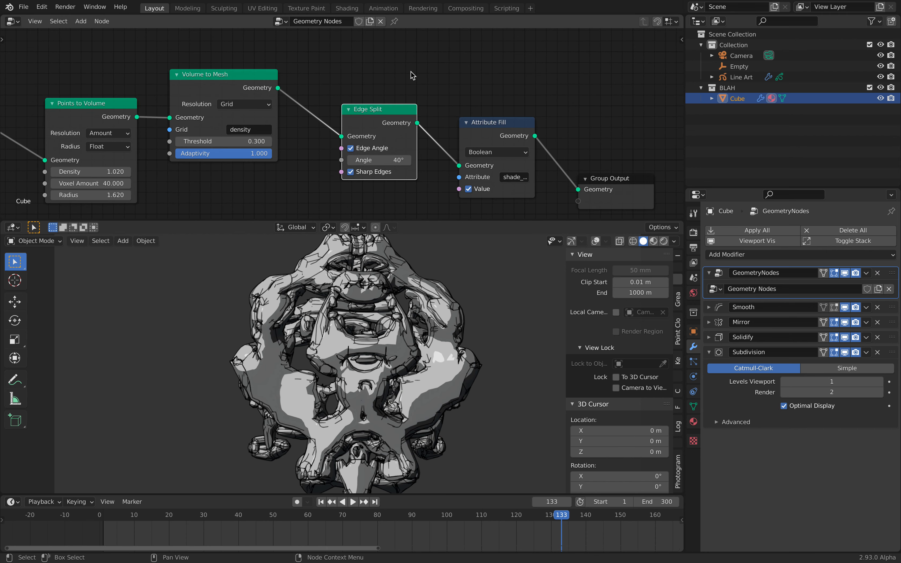
middle_click_drag(392, 127, 349, 88)
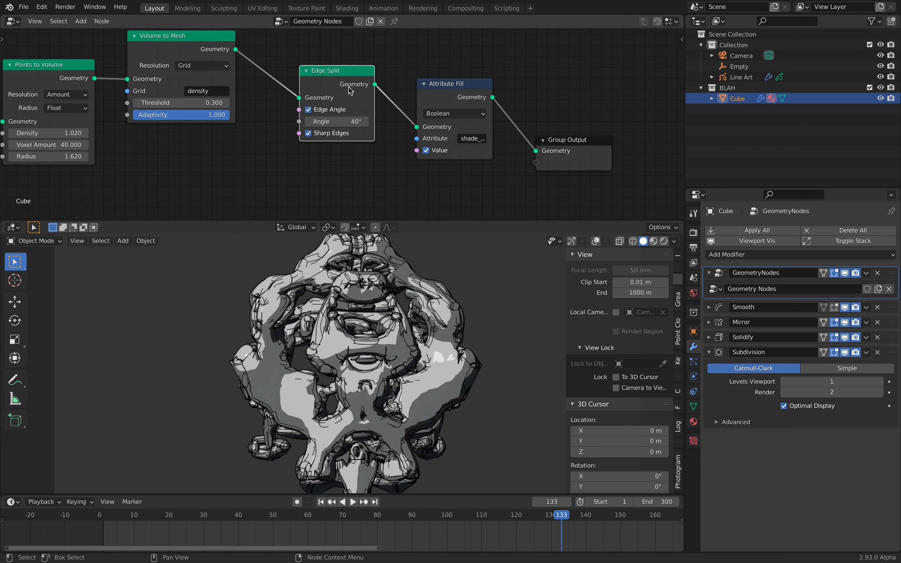
Raise the Attribute Fill and Group Output nodes, and widen Attribute Fill so its attribute name shows better
left_click_drag(442, 100, 444, 79)
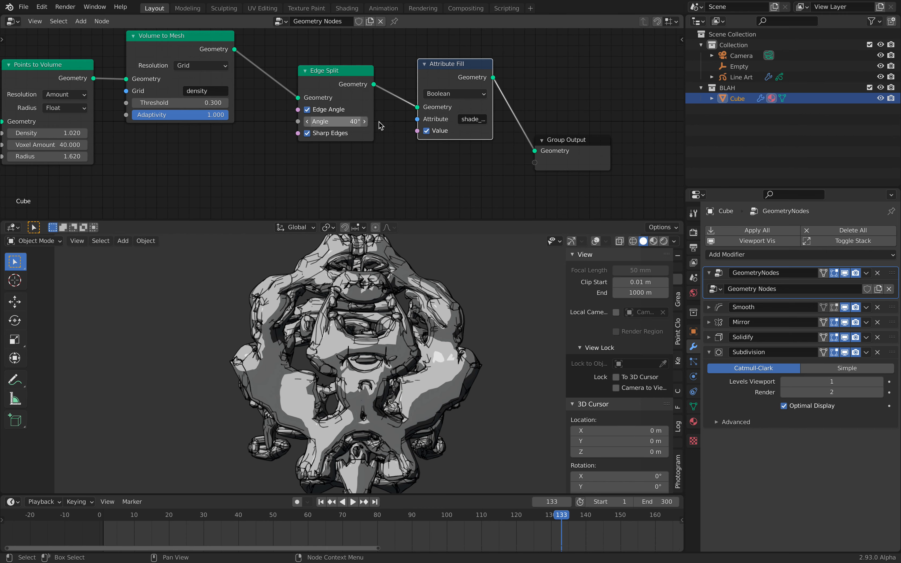
middle_click_drag(464, 143, 383, 157)
left_click_drag(507, 153, 523, 107)
left_click_drag(412, 111, 431, 112)
middle_click_drag(432, 142, 414, 113)
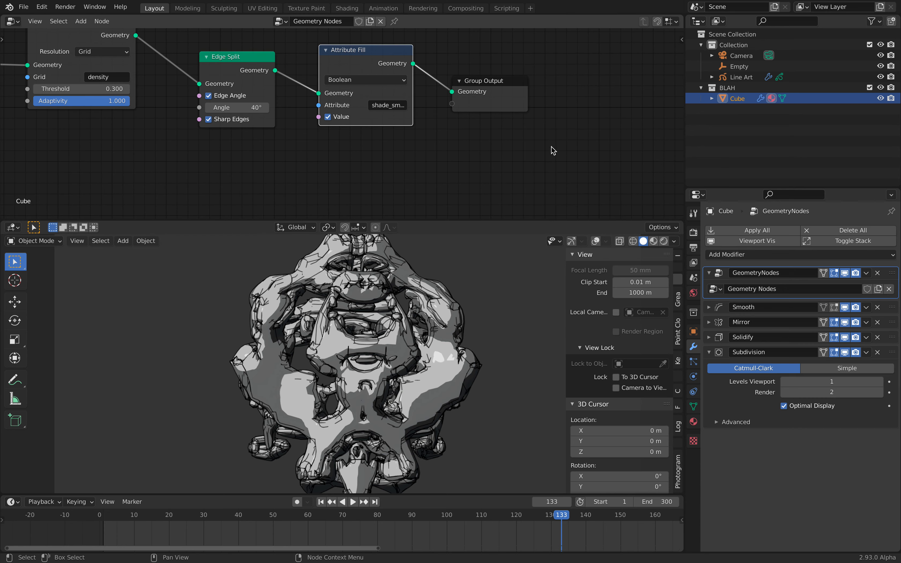
Give the modifier properties area more height and view the model through the camera
scroll(561, 161, "down", 4)
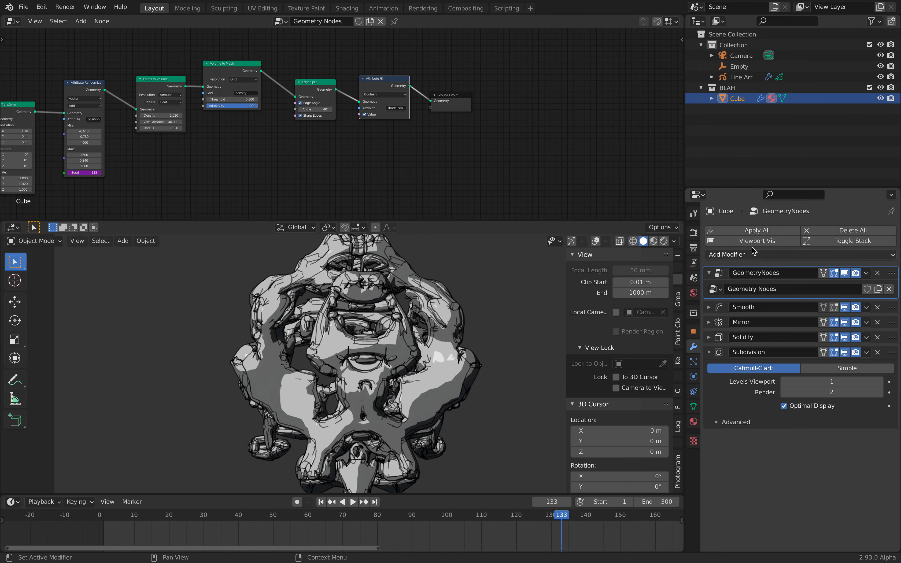
left_click_drag(751, 187, 750, 130)
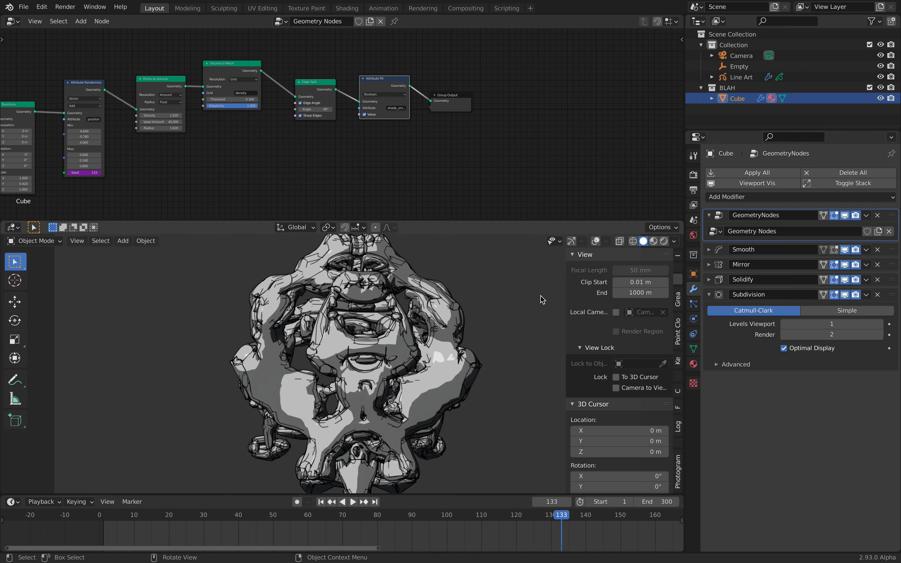
key("KP_0")
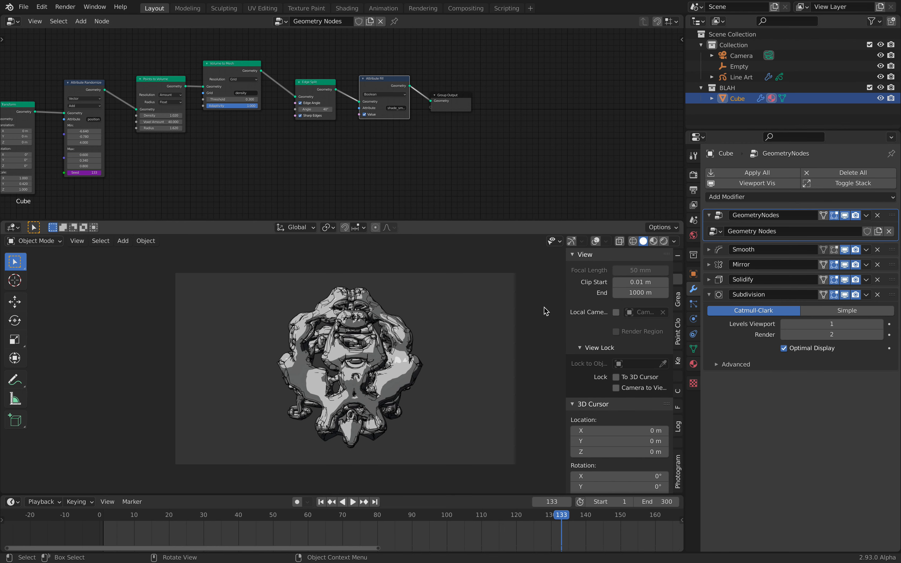
Frame the complete node tree in the node editor and give the 3D viewport more height
key("Home")
scroll(426, 135, "down", 2)
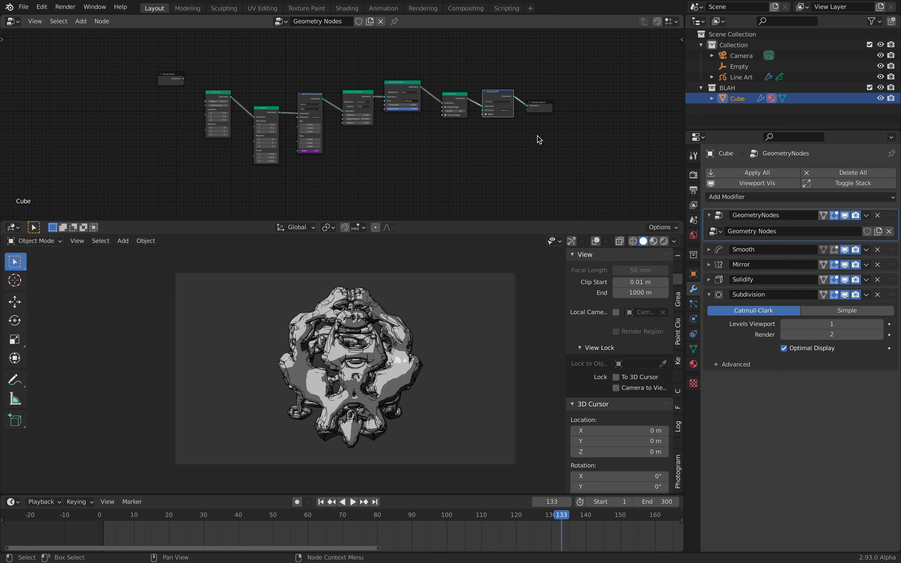
middle_click_drag(460, 130, 447, 144)
scroll(446, 143, "up", 2)
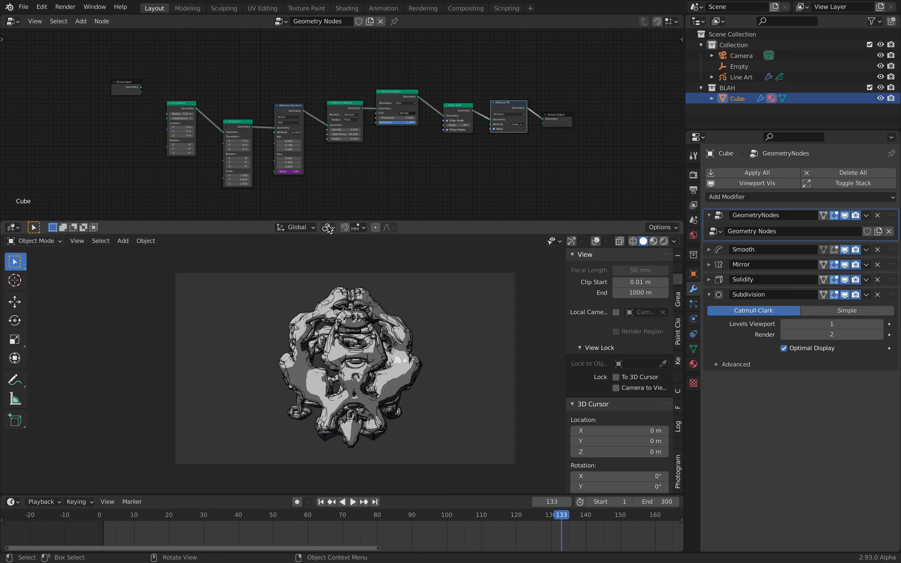
left_click_drag(328, 221, 327, 188)
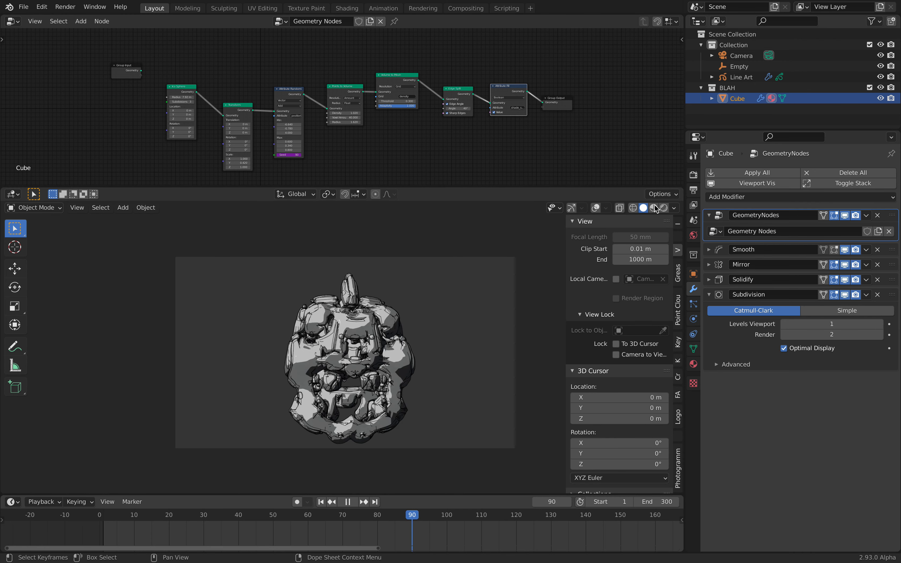
Preview the animation in Material Preview shading, stopping at frame 99, and enlarge the 3D viewport further
key("space")
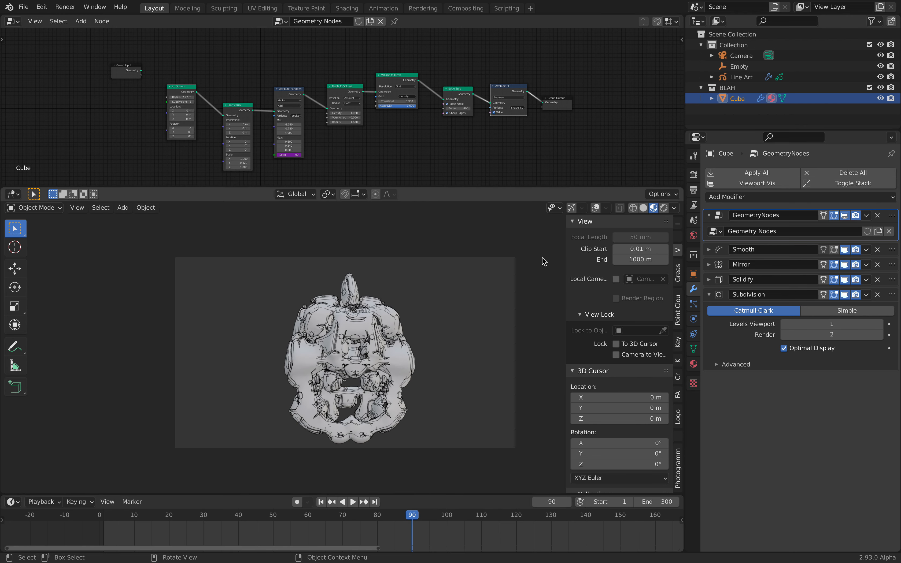
key("space")
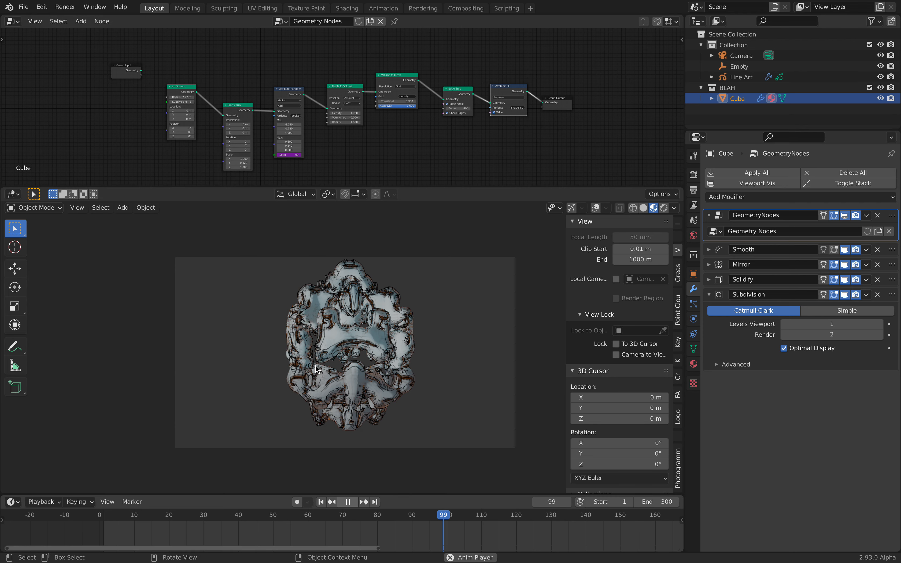
key("space")
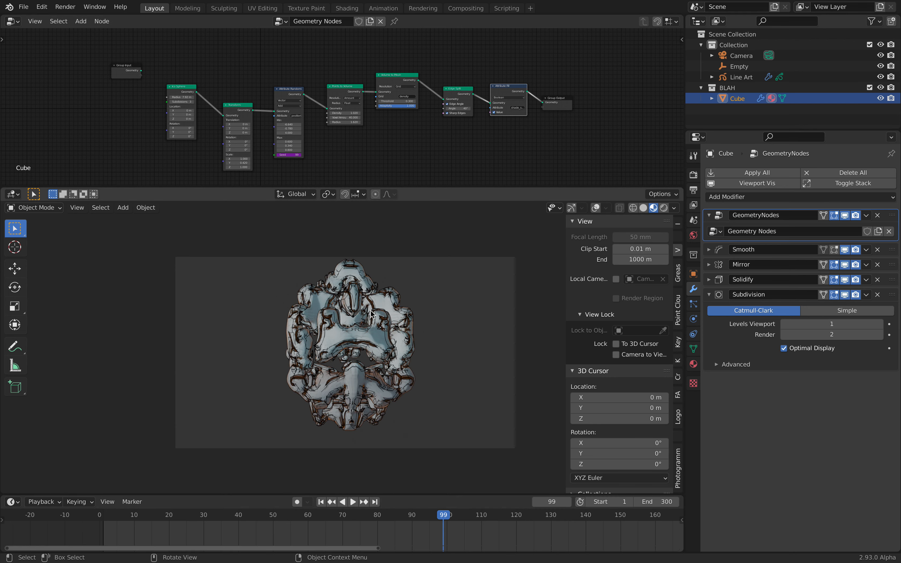
scroll(455, 330, "up", 1)
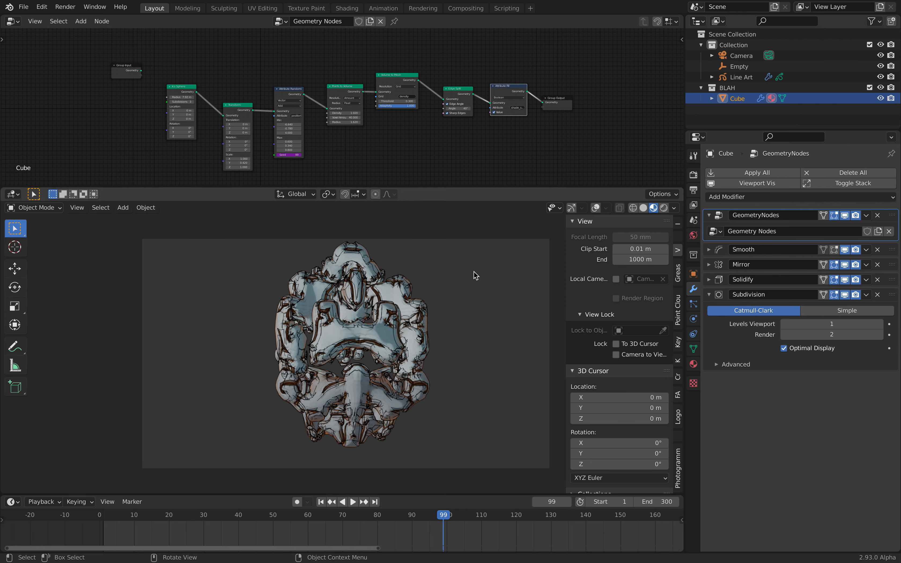
left_click_drag(497, 189, 480, 156)
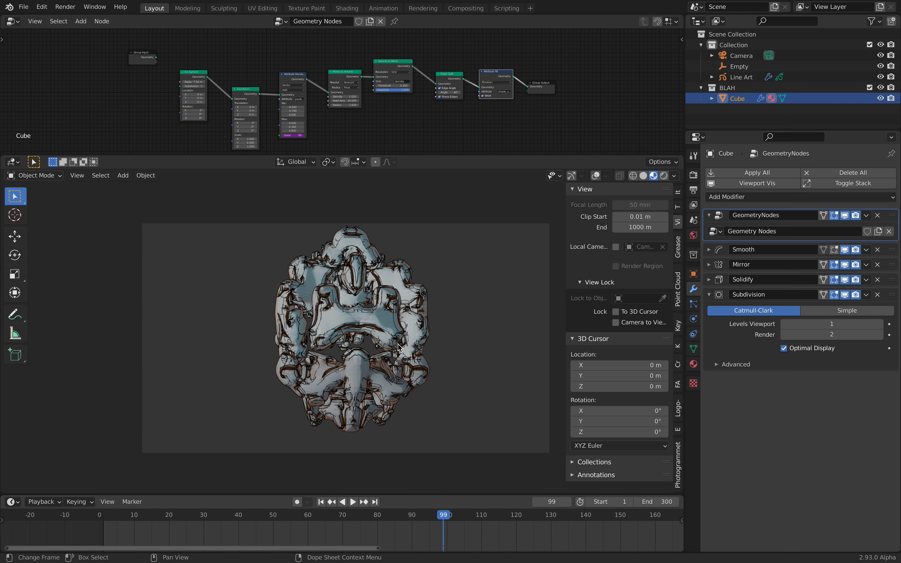
Play the shape animation in the camera view and stop it at frame 126
key("space")
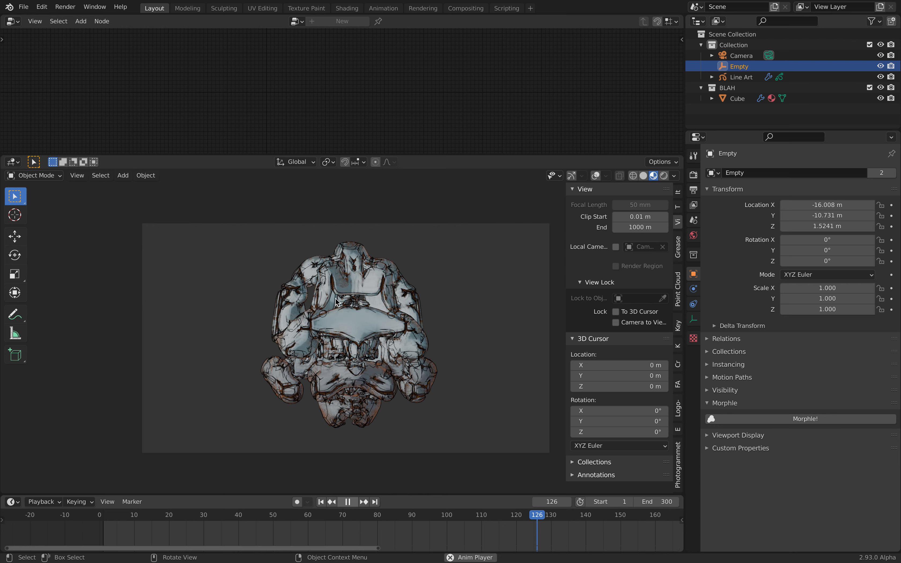
key("space")
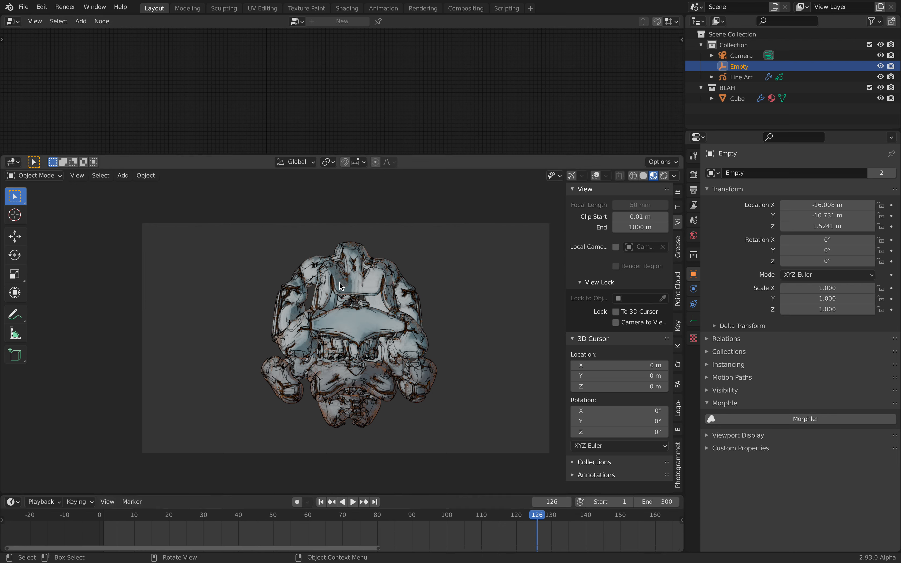
Open the recent file noise_volume_010_BAKED.blend, discarding the unsaved changes to the current file
left_click(23, 7)
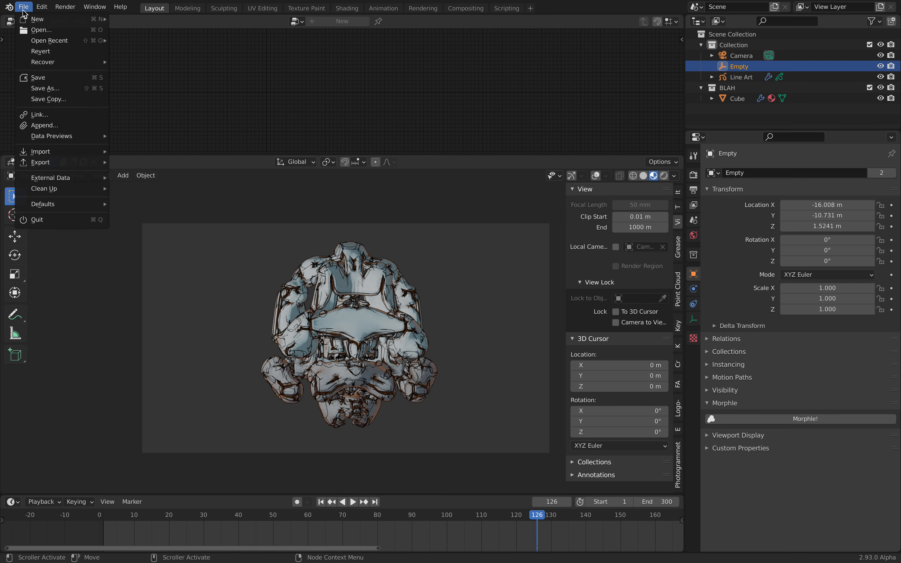
mouse_move(47, 41)
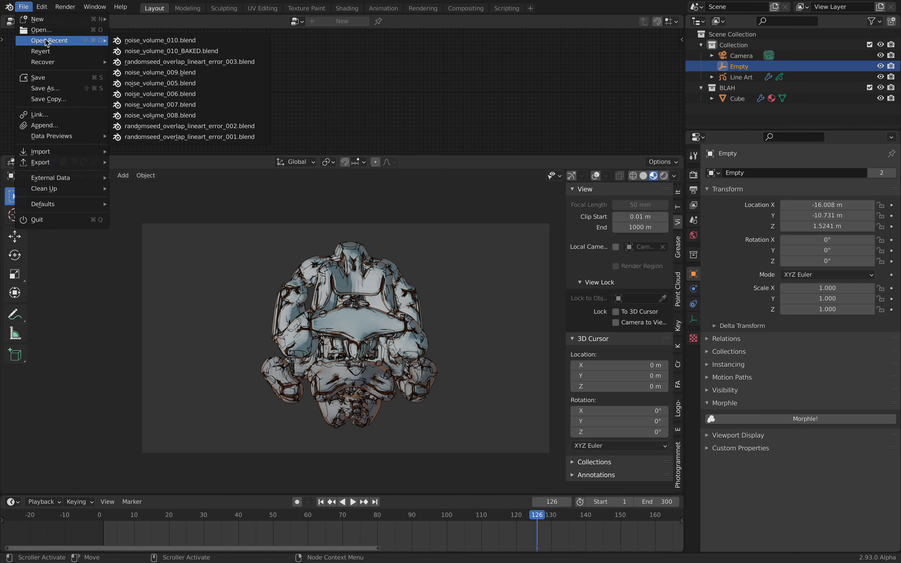
left_click(141, 51)
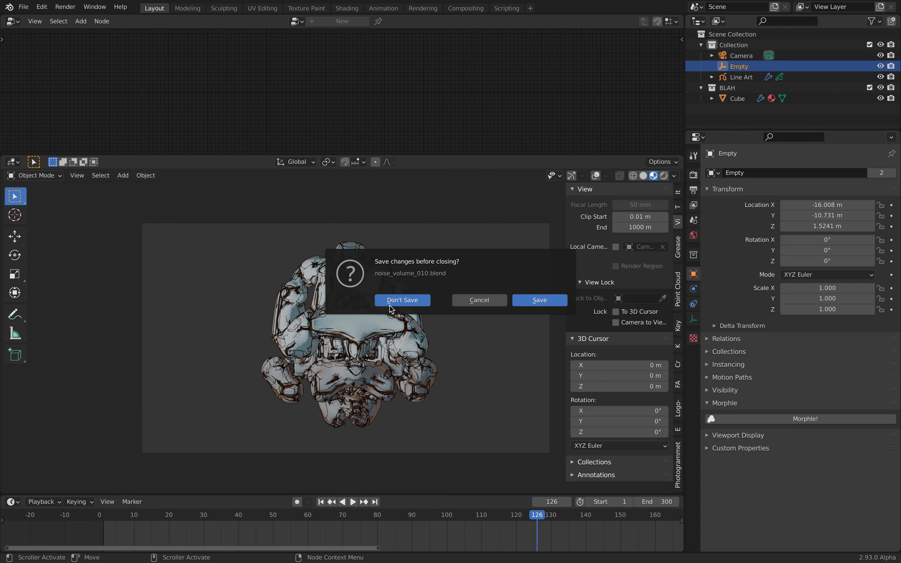
left_click(377, 300)
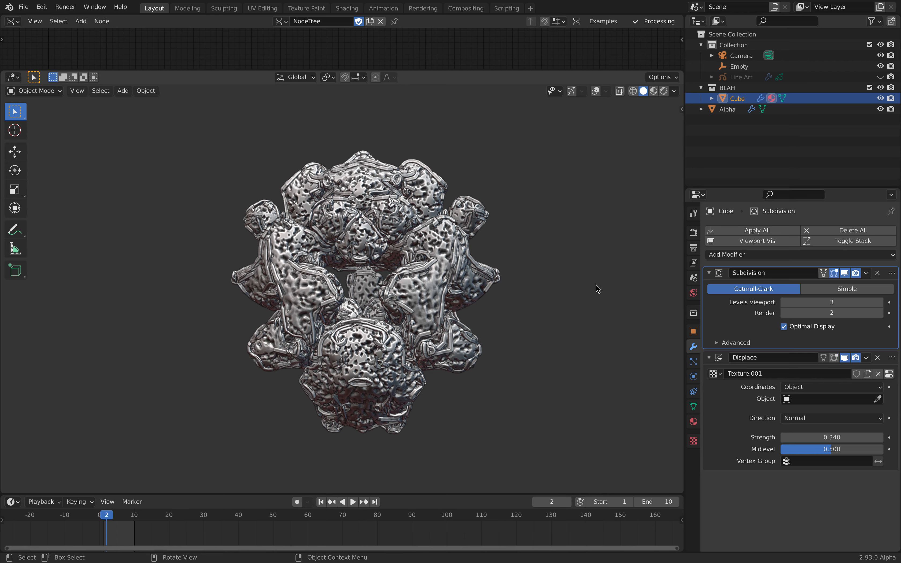
Toggle the Alpha object's viewport visibility off and on, and hide the Cube to isolate the baked line mesh
middle_click_drag(500, 245, 475, 246)
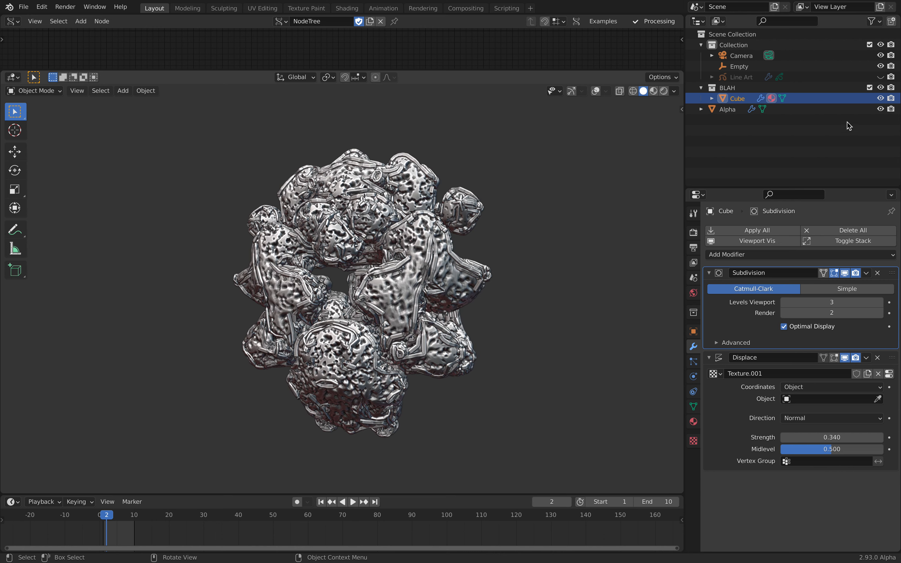
left_click(881, 109)
left_click(880, 109)
left_click(880, 98)
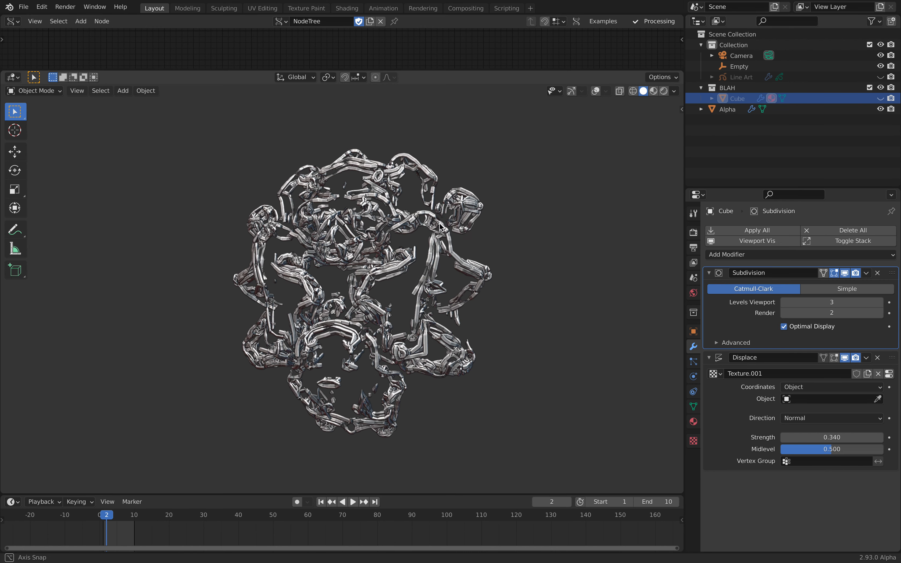
Examine the Alpha object's line geometry up close and from several angles, finishing with the whole model from the front
scroll(381, 220, "up", 2)
scroll(381, 219, "up", 6)
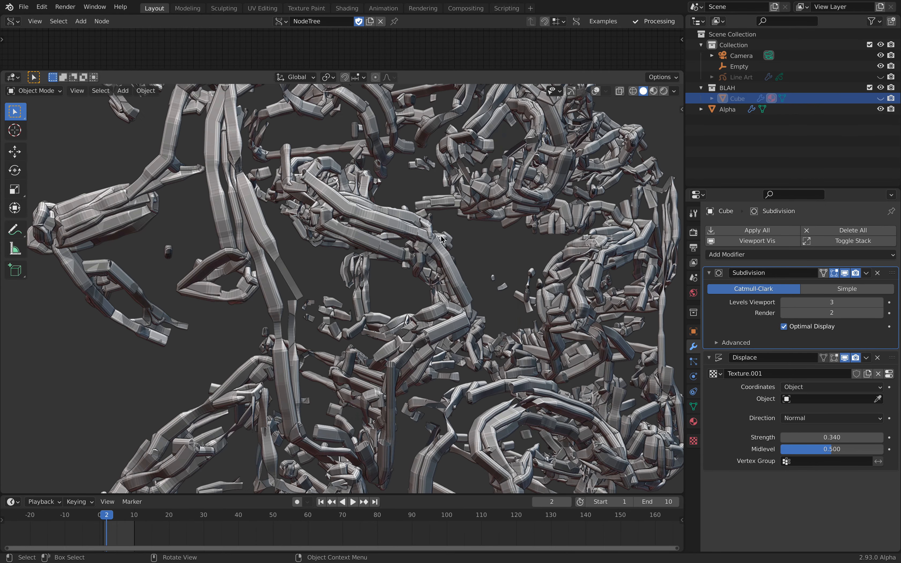
middle_click_drag(386, 218, 419, 223)
scroll(387, 219, "down", 7)
scroll(399, 230, "down", 3)
middle_click_drag(344, 246, 747, 160)
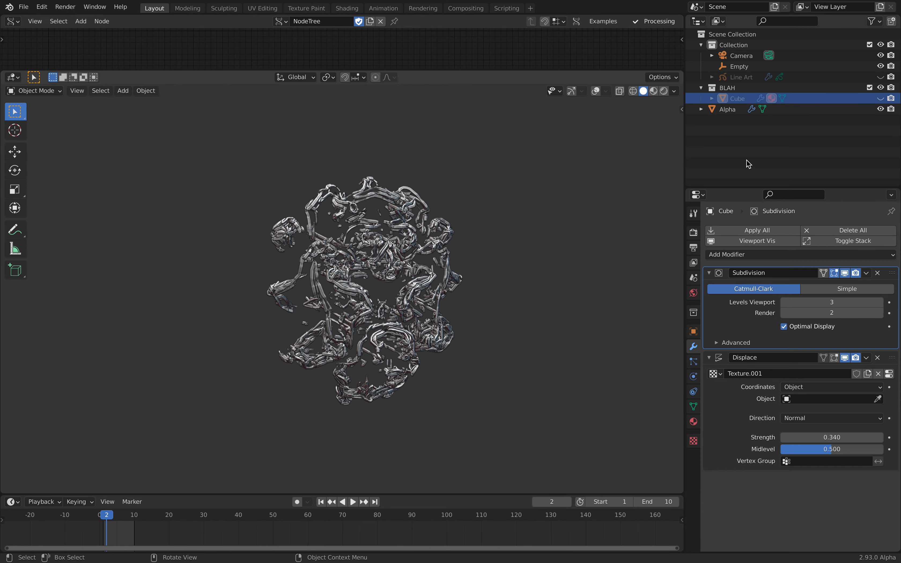
middle_click_drag(461, 193, 485, 202)
scroll(456, 196, "up", 2)
scroll(456, 197, "down", 2)
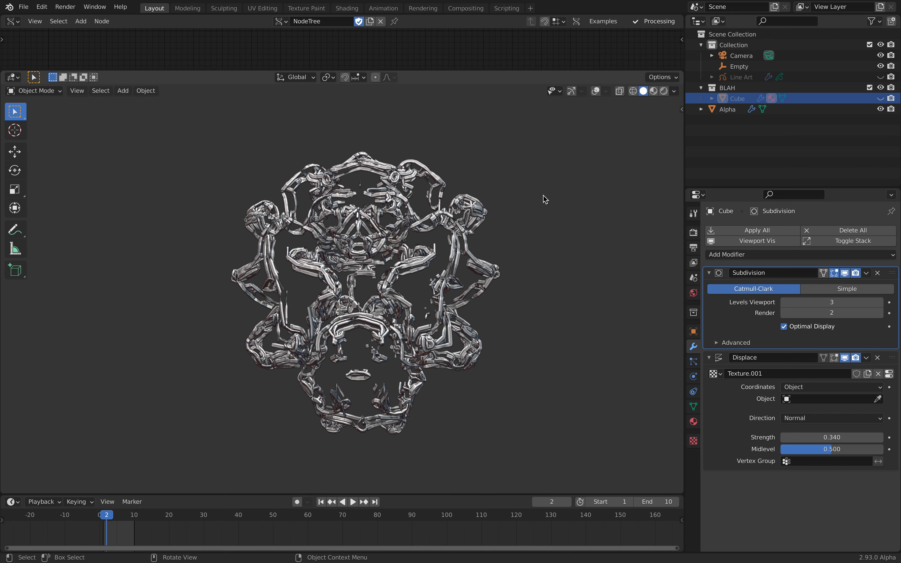